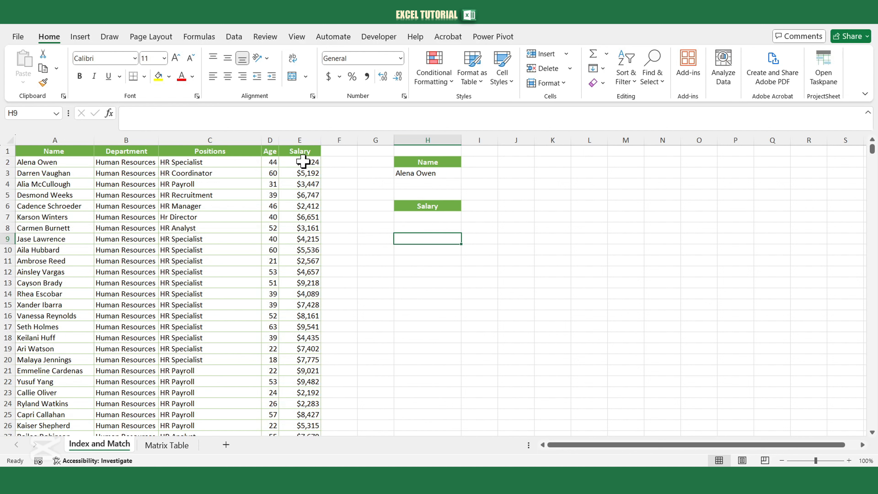
# Examine the Name, Department, Positions, Age and Salary columns of the employee table one after another.
pyautogui.click(71, 140)
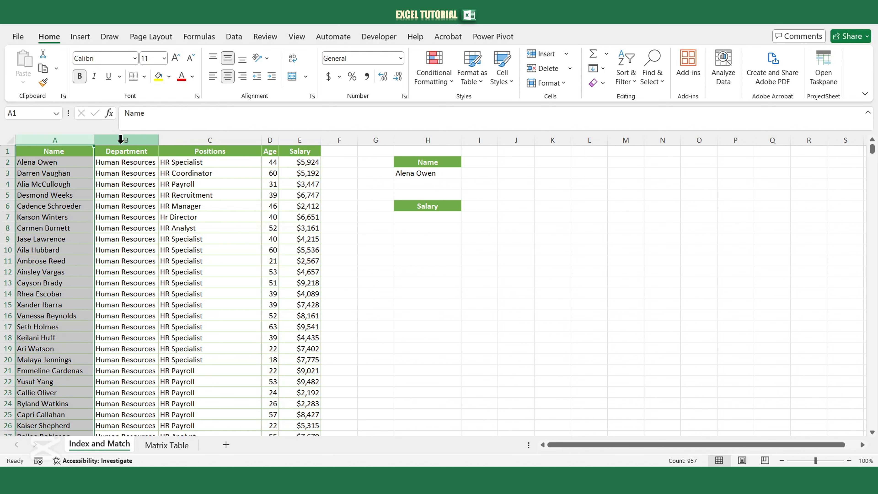
pyautogui.click(142, 139)
pyautogui.click(192, 140)
pyautogui.click(271, 139)
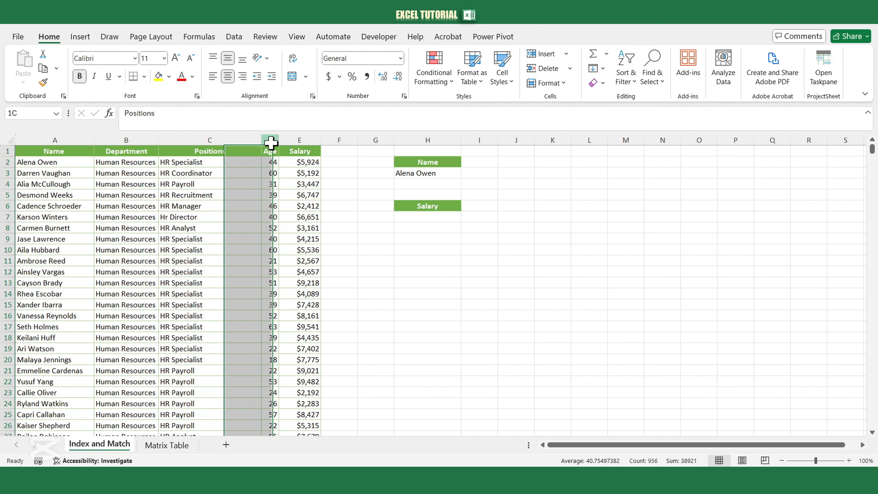
pyautogui.click(294, 138)
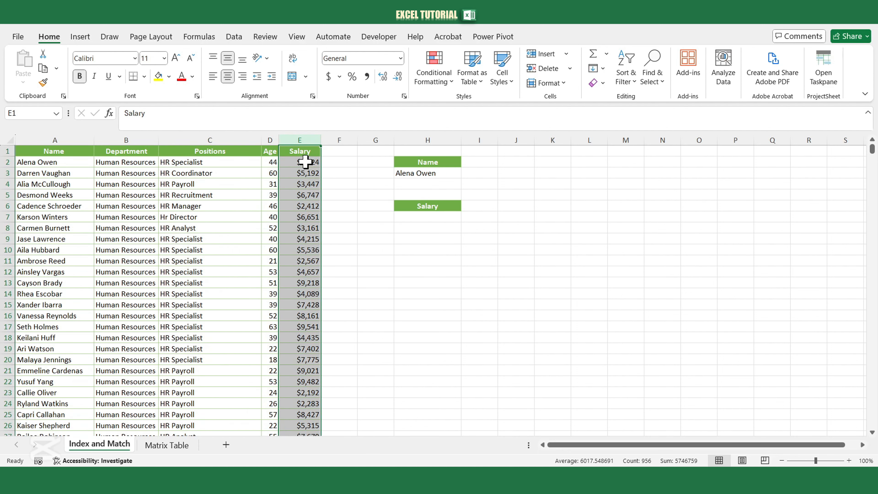
# Choose the fourth employee in the name list of cell H3 as the lookup name.
pyautogui.click(405, 172)
pyautogui.click(467, 173)
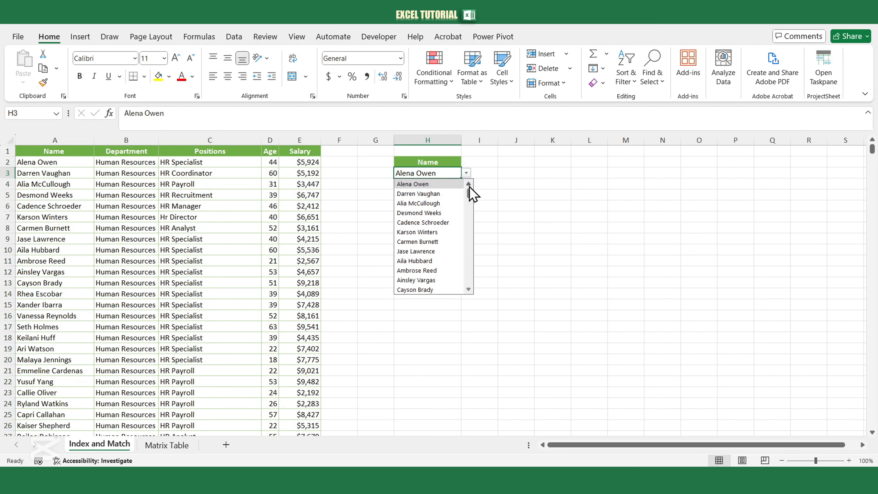
pyautogui.scroll(-10, 470, 194)
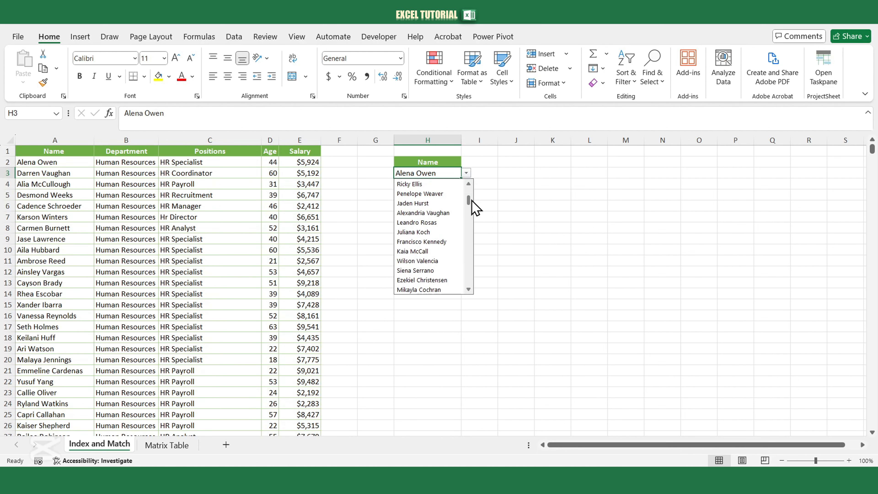
pyautogui.scroll(-4, 473, 202)
pyautogui.scroll(14, 471, 201)
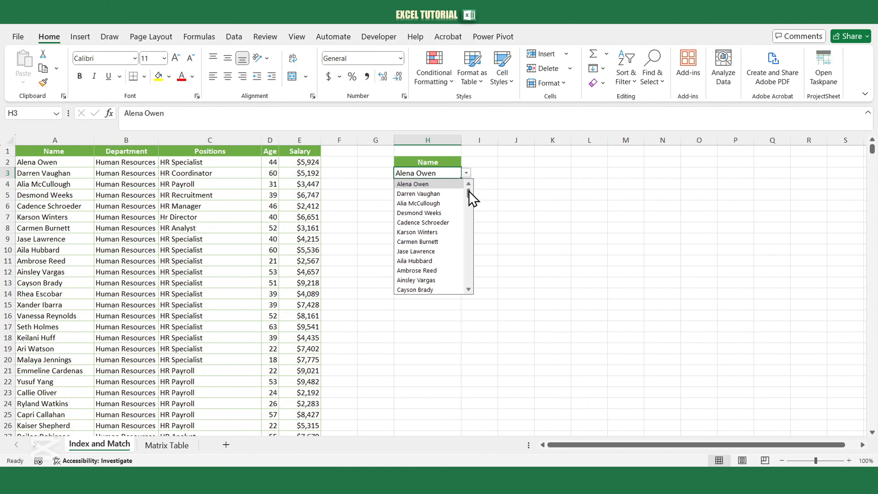
pyautogui.click(427, 212)
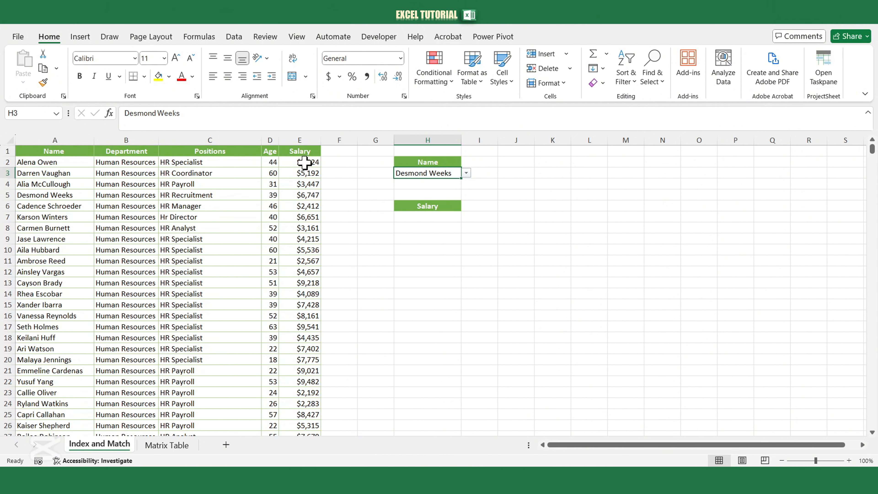
# Enter the formula =INDEX($E$2:$E$956,4,0) in cell H7 to return a salary by row number.
pyautogui.moveTo(304, 163); pyautogui.dragTo(304, 284)
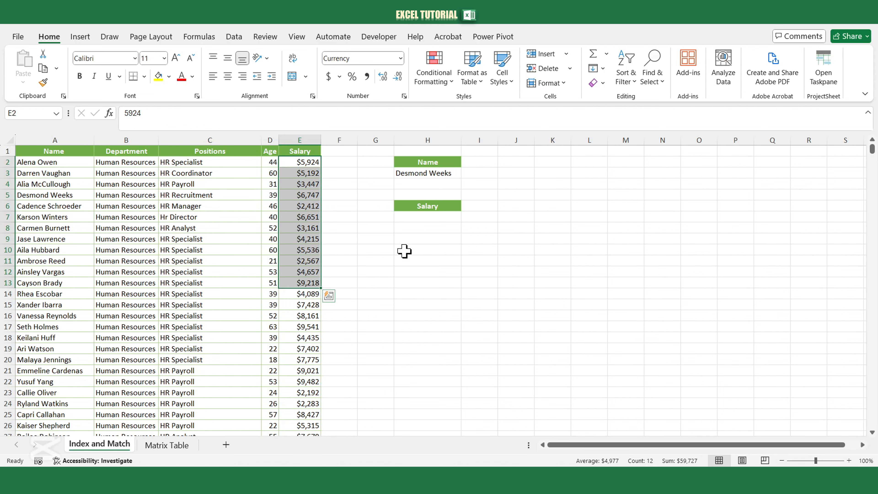
pyautogui.click(415, 216)
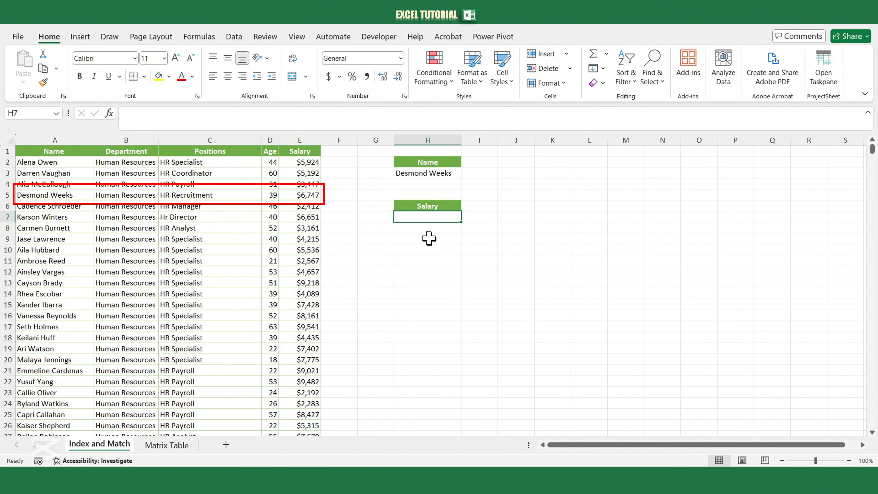
pyautogui.write('=')
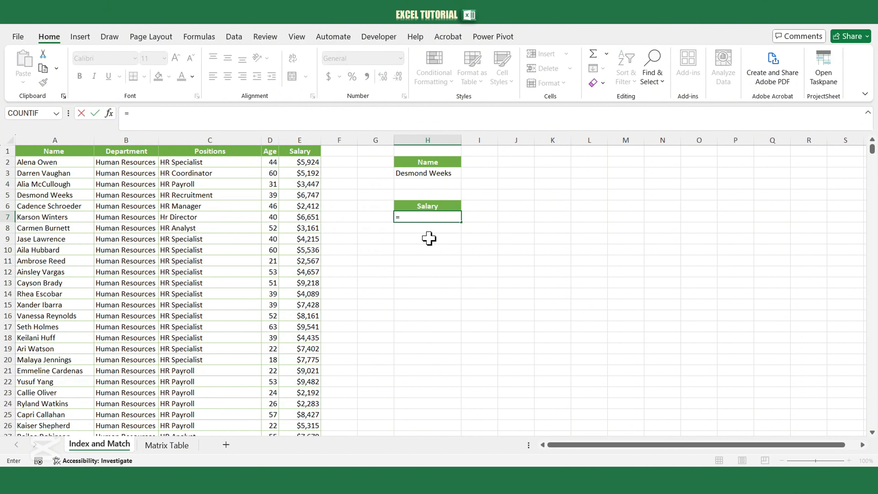
pyautogui.write('index(')
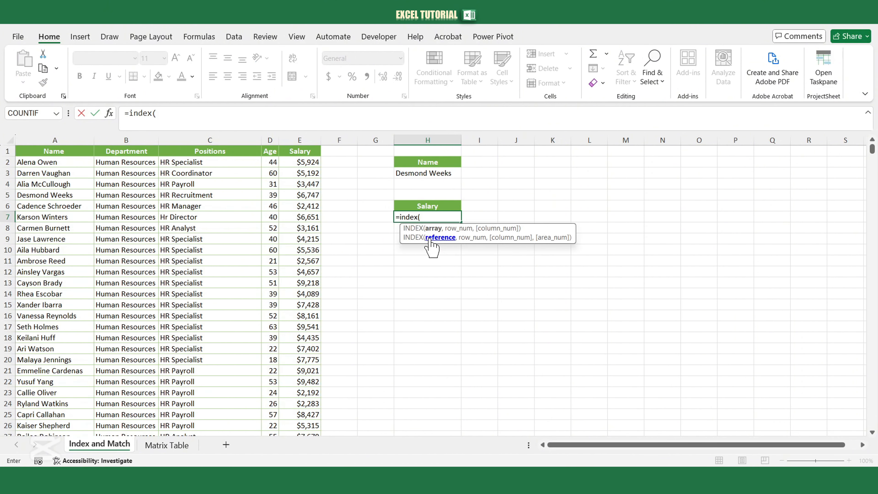
pyautogui.click(306, 162)
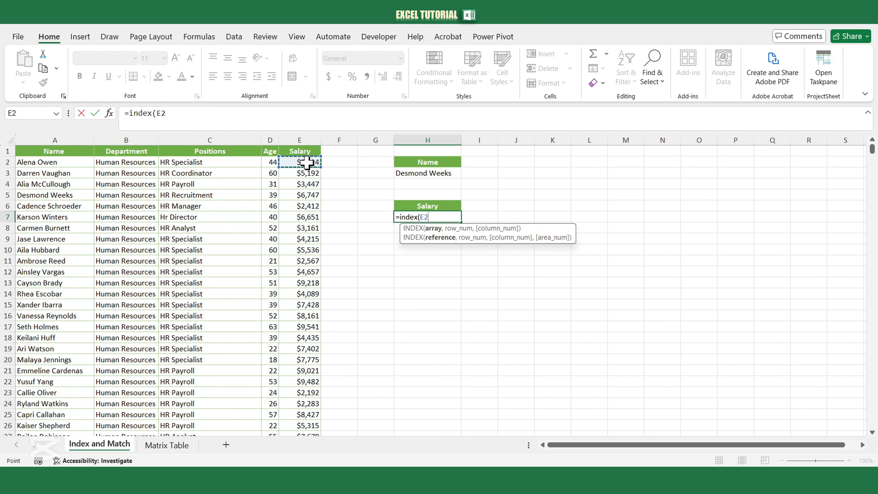
pyautogui.hotkey('ctrl', 'shift', 'Down')
pyautogui.press('F4')
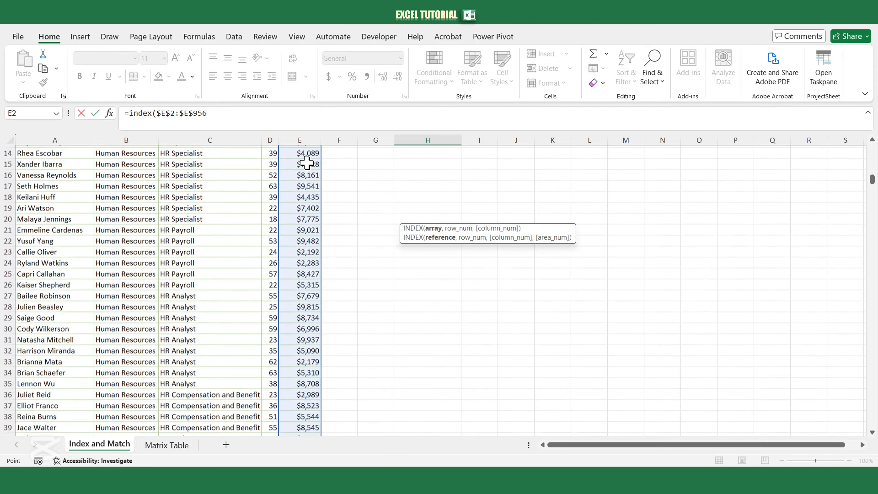
pyautogui.scroll(5, 306, 162)
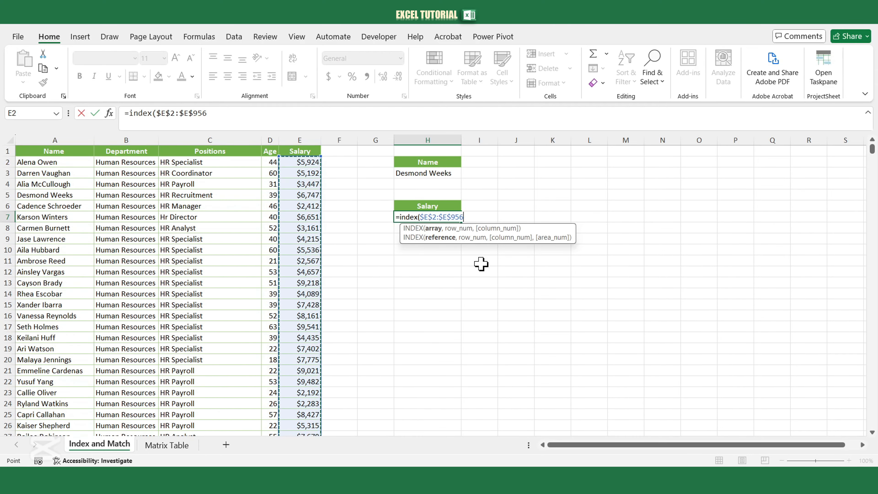
pyautogui.write(',4')
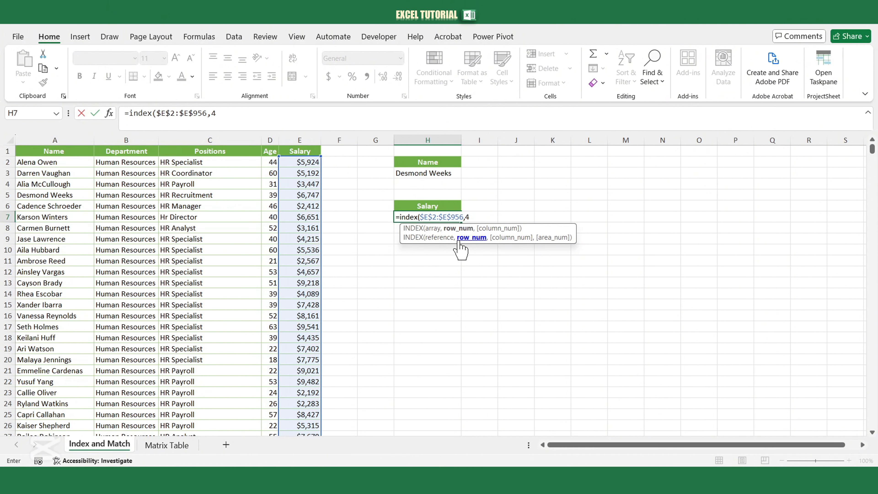
pyautogui.write(',0')
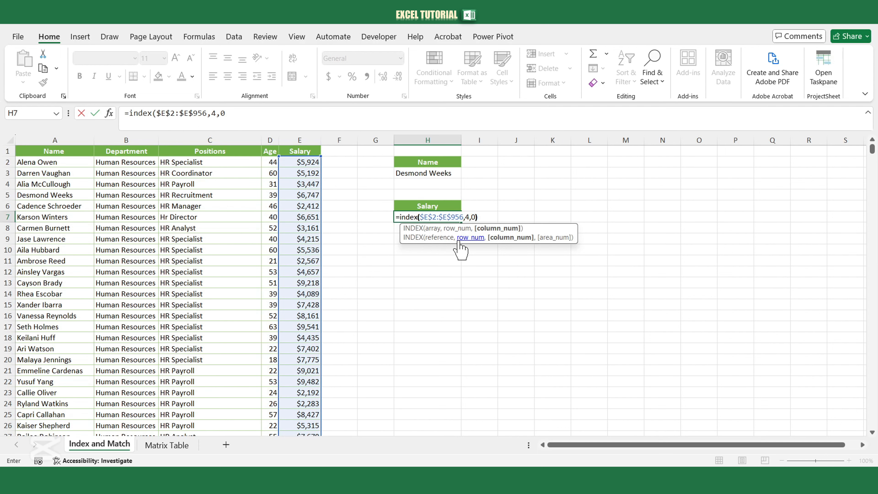
pyautogui.write(')')
pyautogui.press('Return')
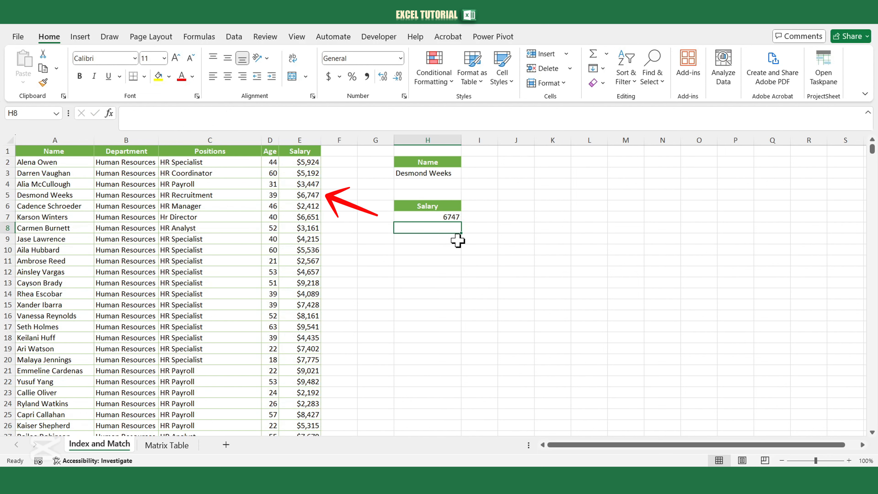
# Replace the row number 4 in the H7 formula with a MATCH function that uses $H$3 as the lookup value.
pyautogui.click(431, 217)
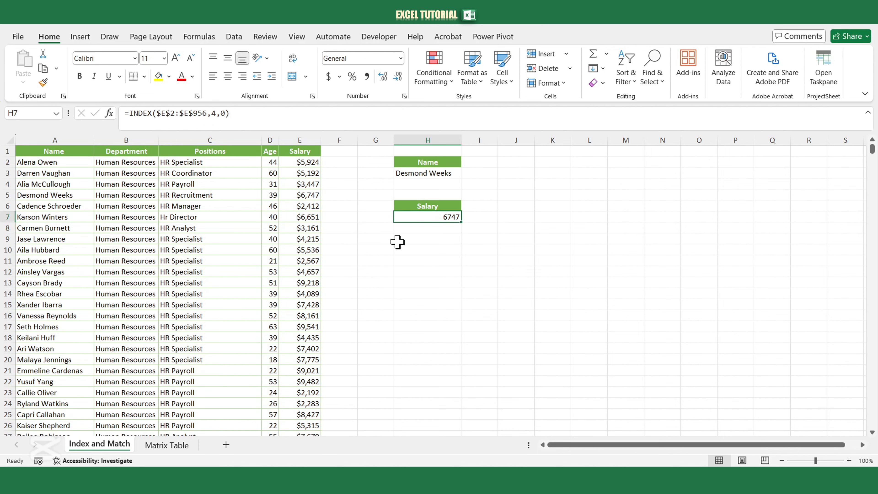
pyautogui.click(216, 114)
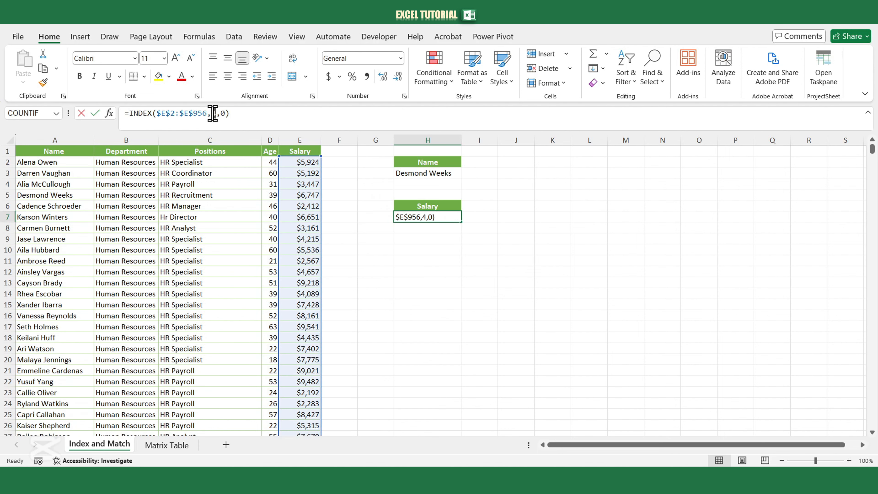
pyautogui.doubleClick(214, 114)
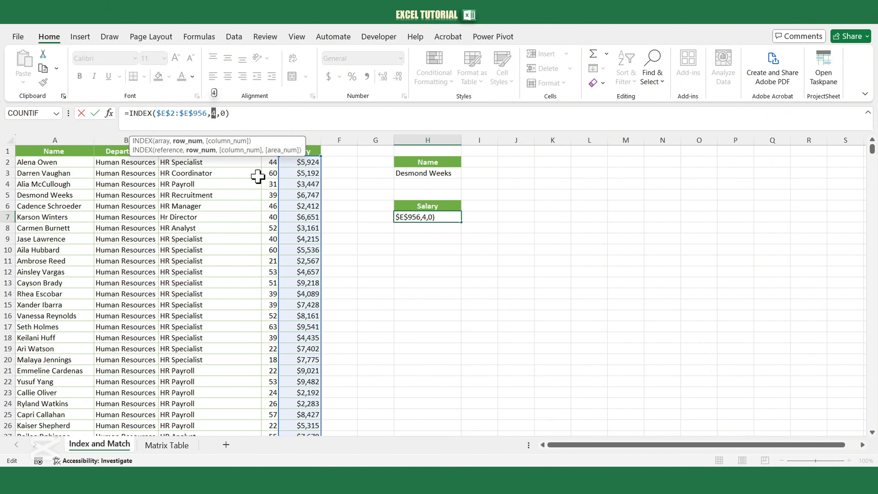
pyautogui.moveTo(259, 141); pyautogui.dragTo(481, 252)
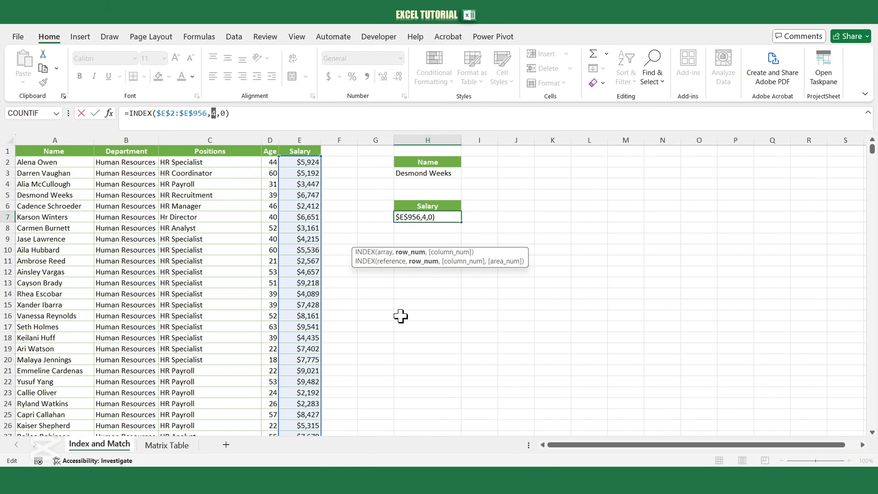
pyautogui.write('match')
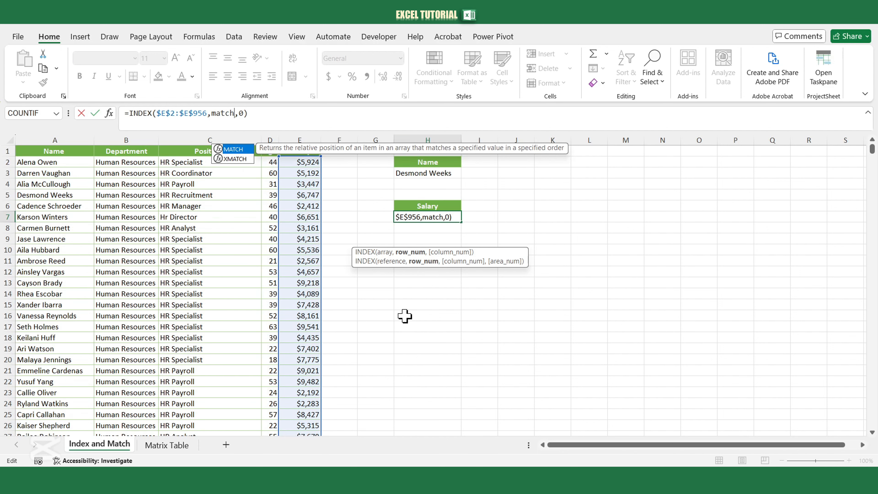
pyautogui.write('(')
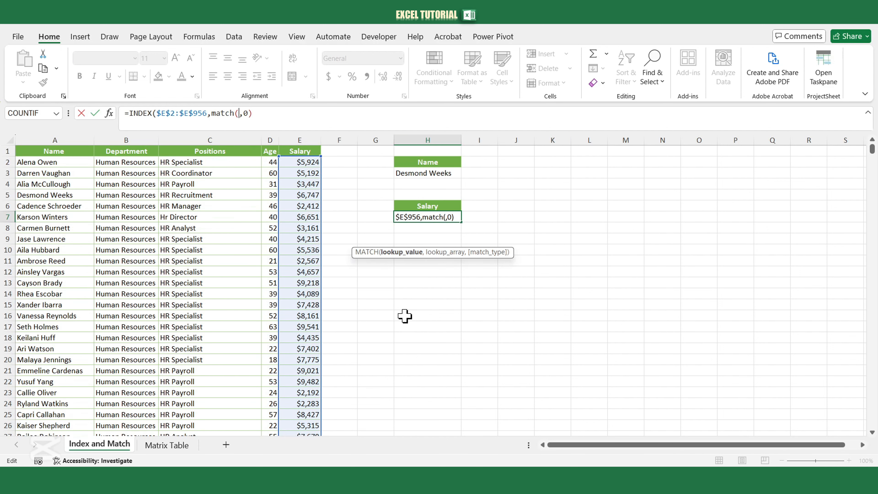
pyautogui.click(425, 174)
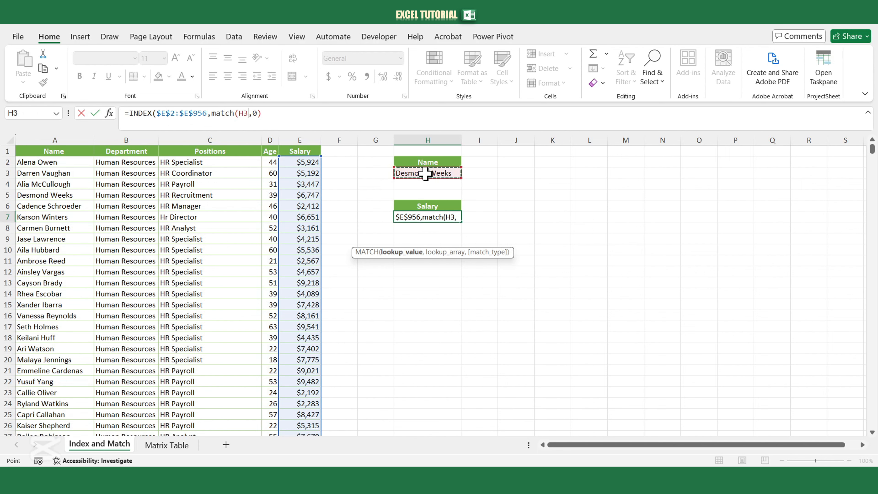
pyautogui.press('F4')
pyautogui.write(',')
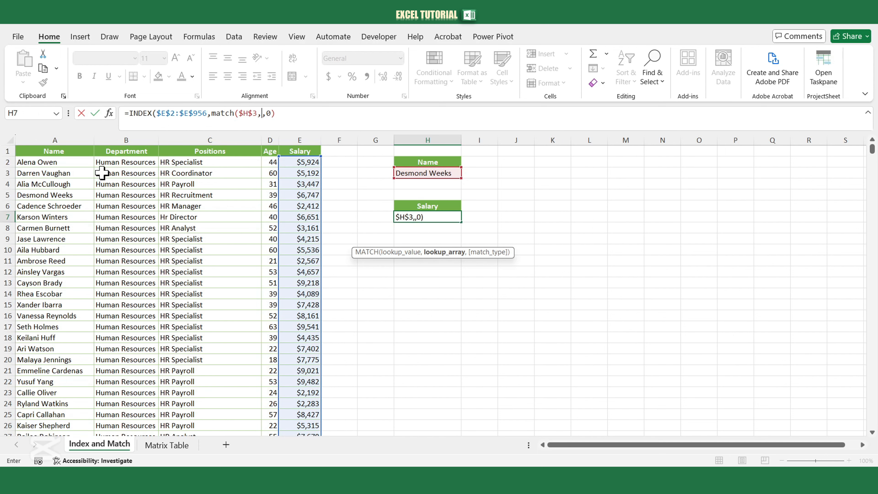
# Complete the MATCH function in H7 with lookup array $A$2:$A$957 and match type 0.
pyautogui.click(78, 162)
pyautogui.hotkey('ctrl', 'shift', 'Down')
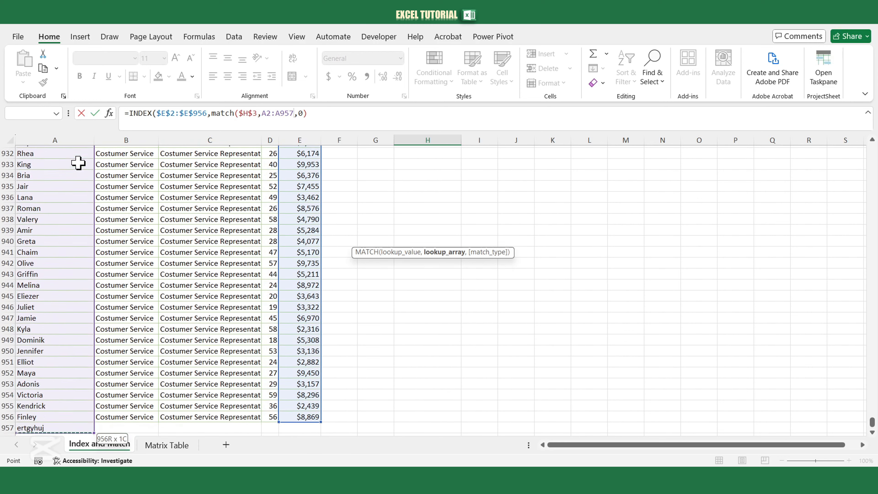
pyautogui.press('F4')
pyautogui.write(',')
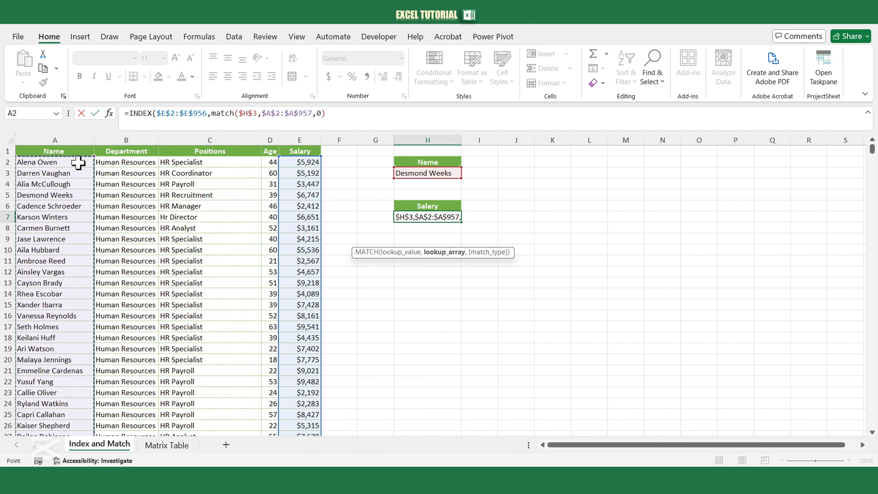
pyautogui.write('0)')
pyautogui.press('Return')
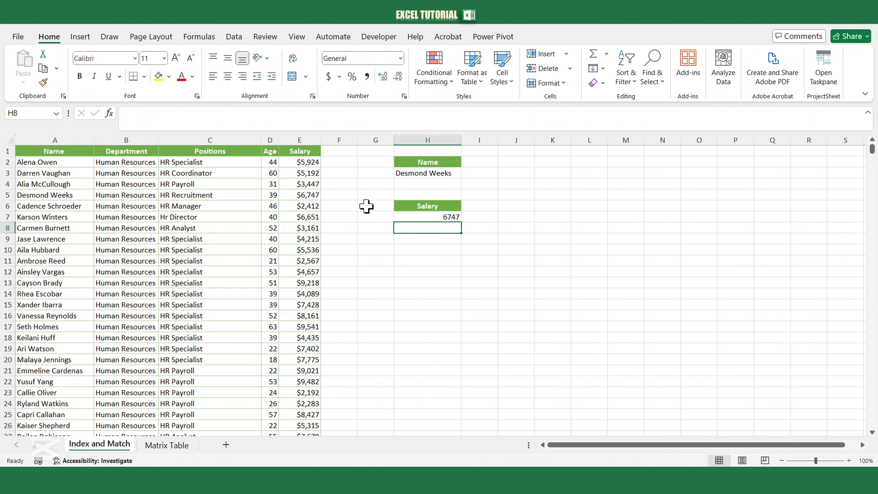
# Evaluate the MATCH portion inside the H7 formula to check the row it returns, and discard the edit.
pyautogui.press('Up')
pyautogui.moveTo(326, 113); pyautogui.dragTo(212, 115)
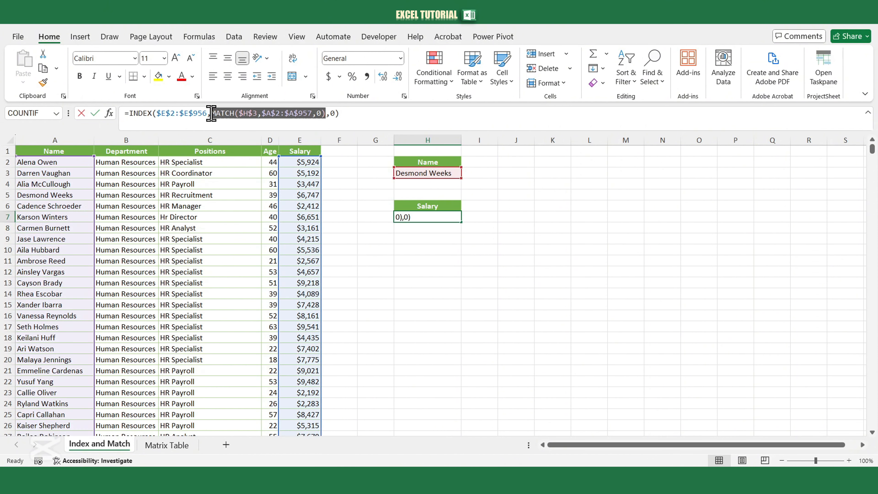
pyautogui.press('F9')
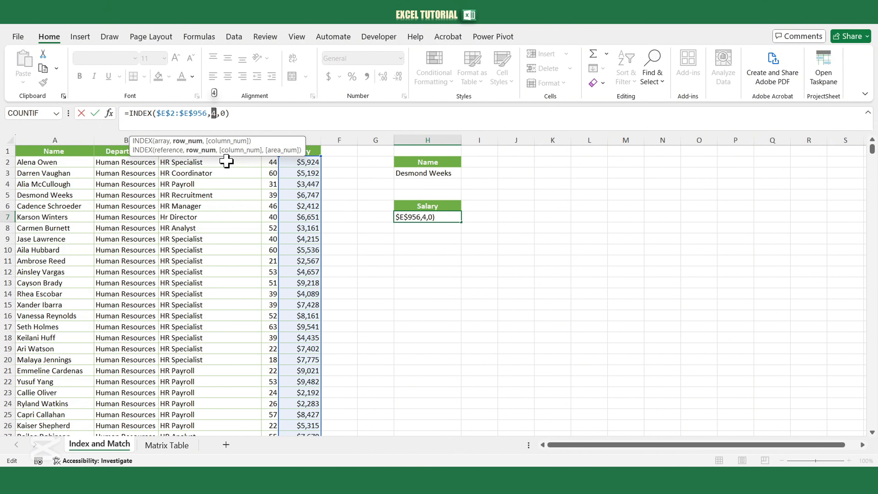
pyautogui.press('Escape')
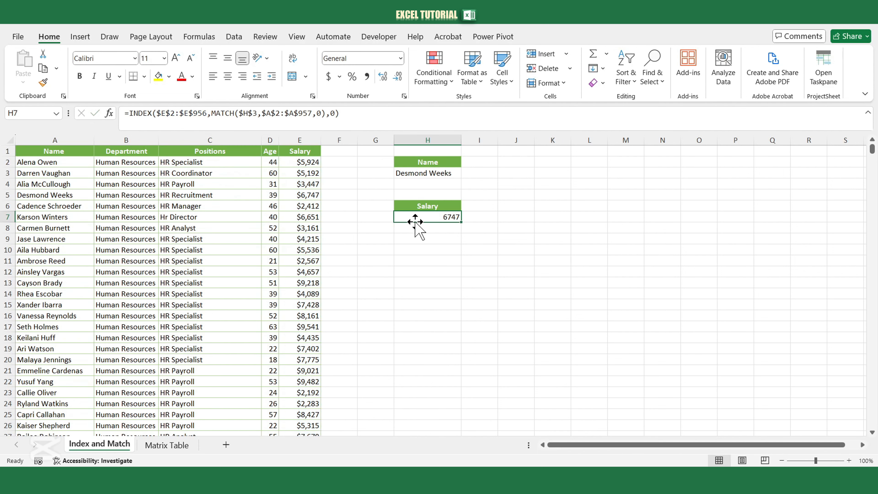
pyautogui.click(435, 237)
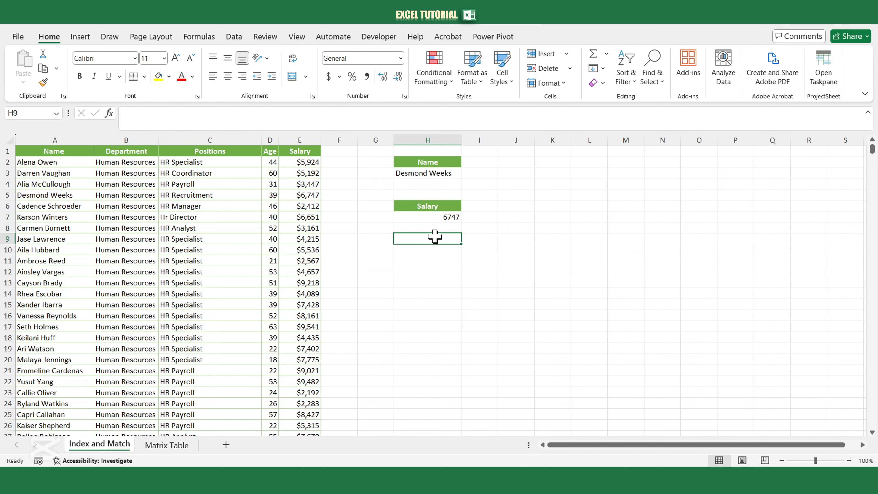
# Switch to the Matrix Table sheet and review the years 2018 to 2023 and the Store A to Store C headers.
pyautogui.click(169, 447)
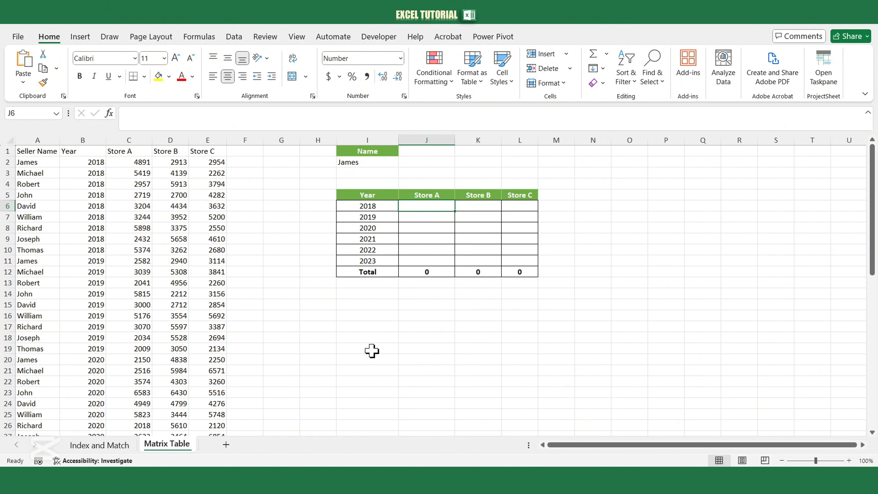
pyautogui.moveTo(371, 207); pyautogui.dragTo(374, 260)
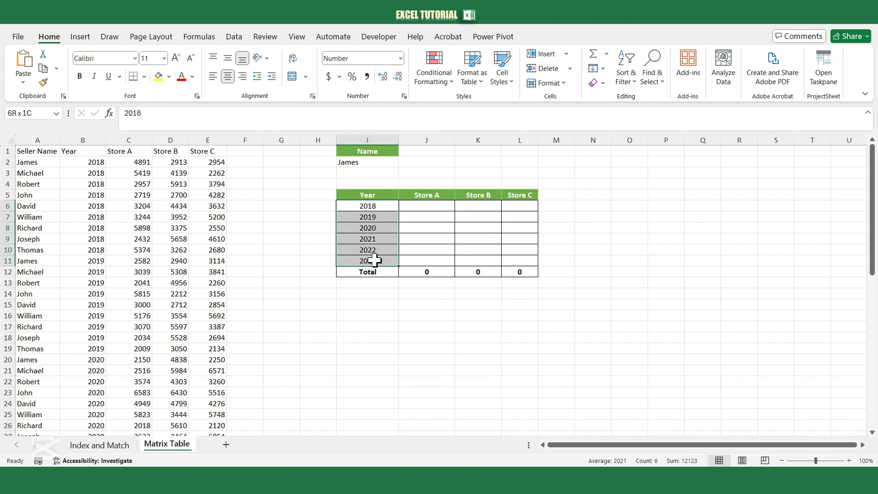
pyautogui.click(423, 196)
pyautogui.moveTo(422, 196); pyautogui.dragTo(520, 196)
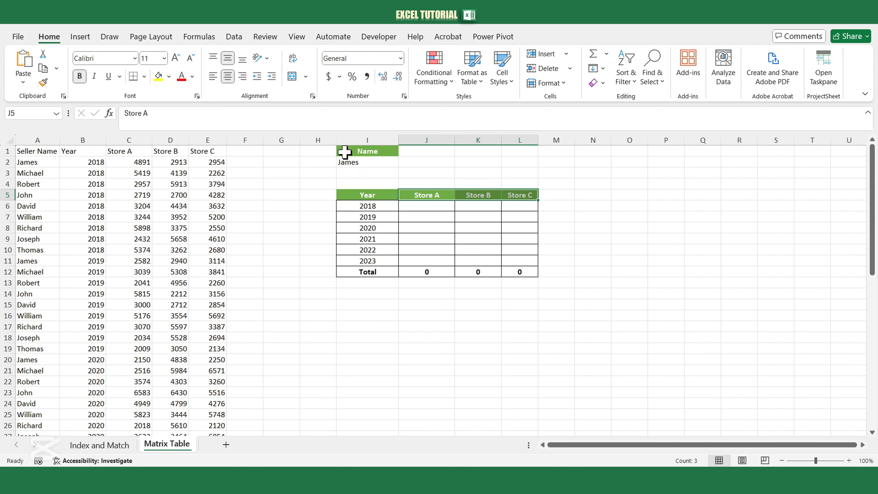
# Start an INDEX formula in J6, under Store A for 2018, with the absolute array $C$2:$E$55.
pyautogui.click(360, 163)
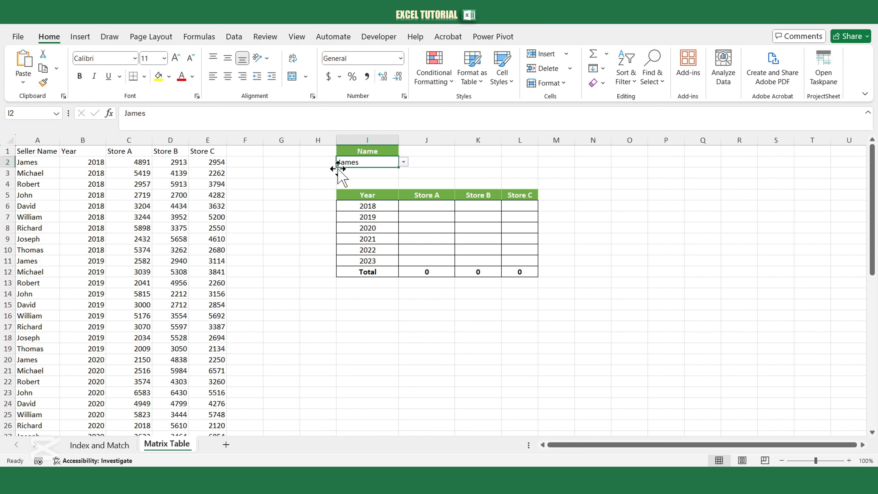
pyautogui.click(359, 195)
pyautogui.click(417, 196)
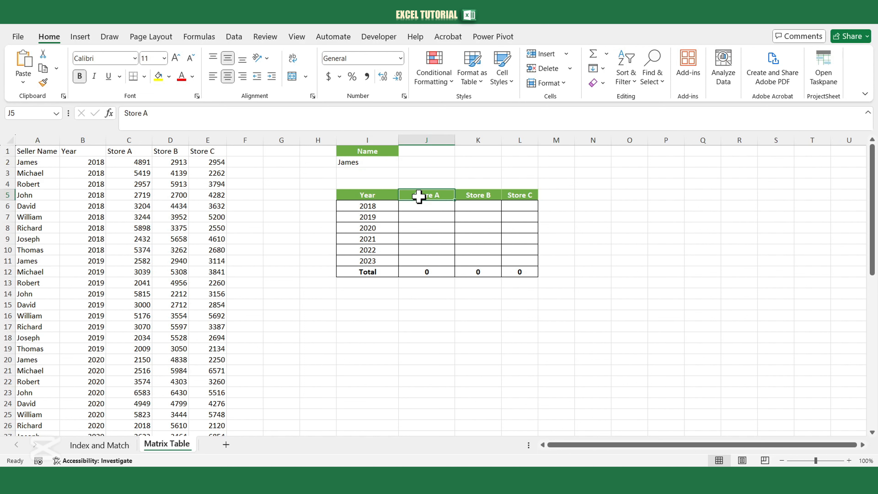
pyautogui.click(415, 206)
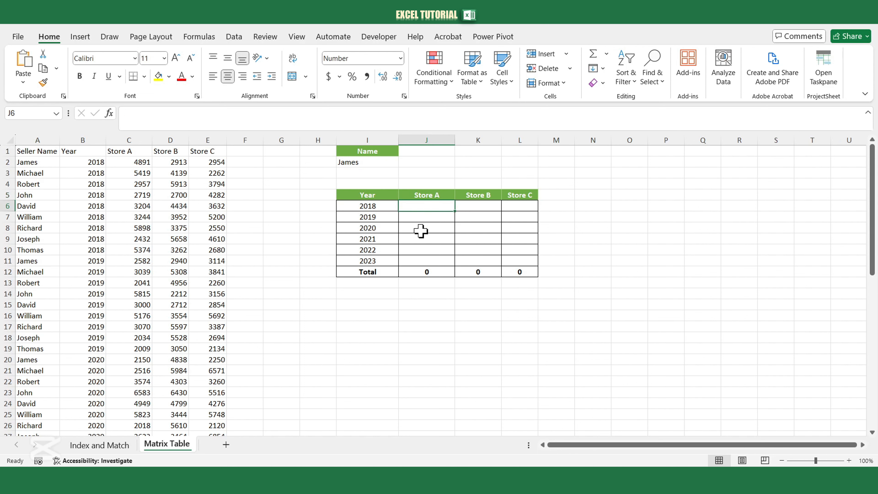
pyautogui.write('=INDEX(')
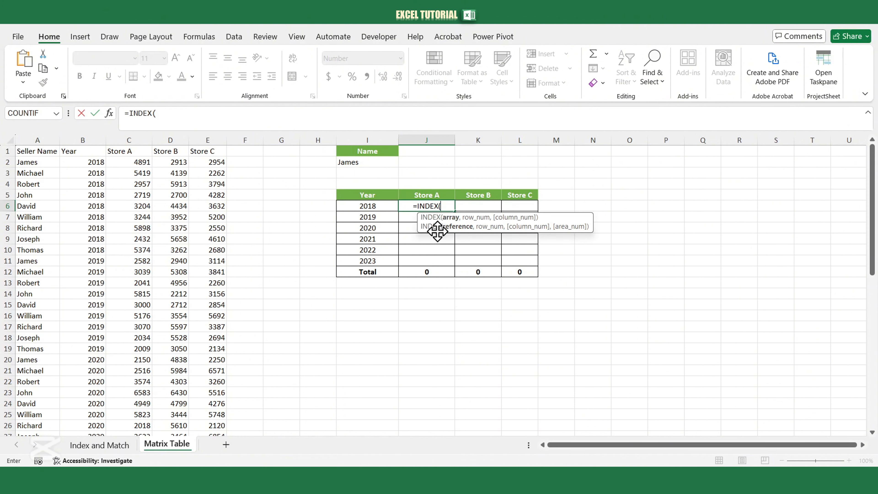
pyautogui.click(143, 162)
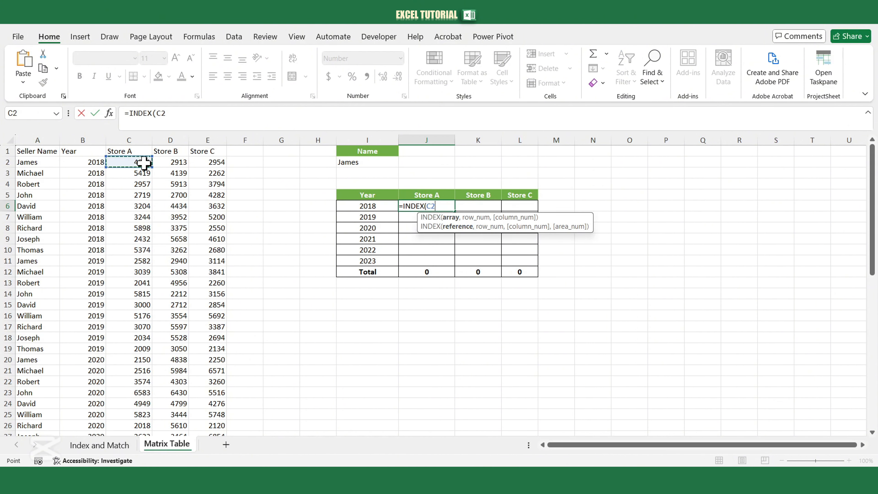
pyautogui.hotkey('ctrl', 'shift', 'Right')
pyautogui.hotkey('ctrl', 'shift', 'Down')
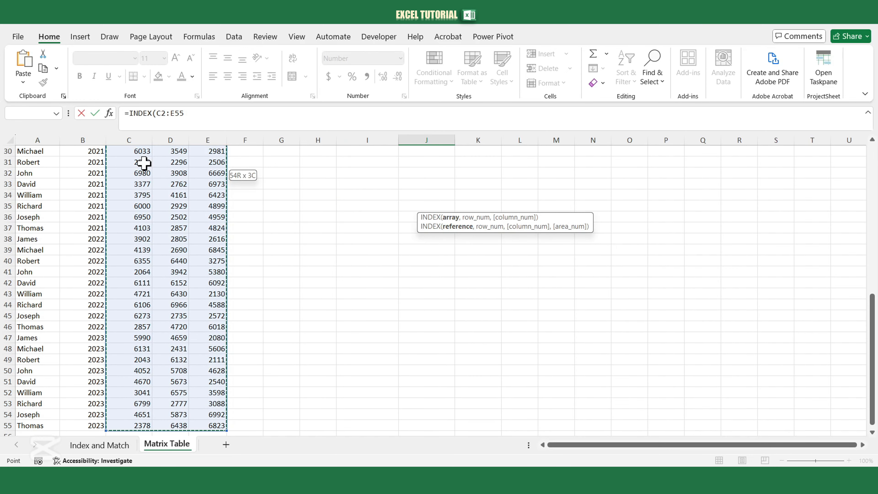
pyautogui.press('F4')
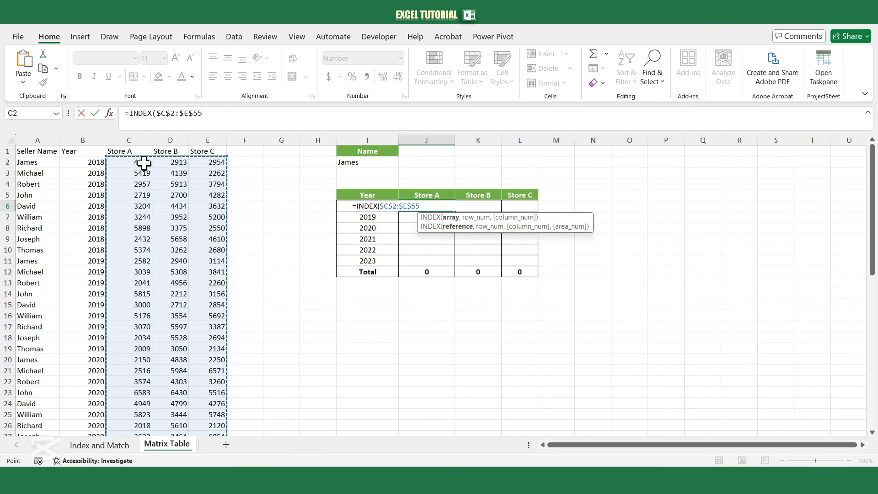
pyautogui.write(',')
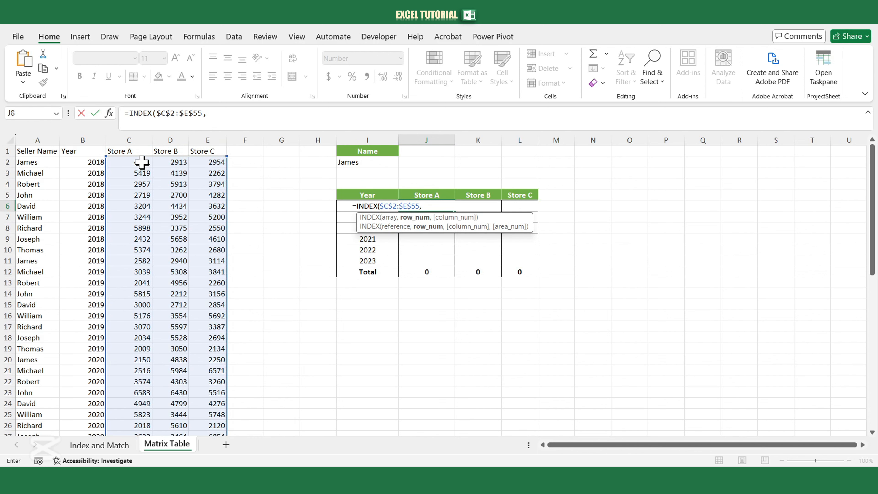
# Add a MATCH function as the row number in the J6 formula, with the lookup value $I$2&$I6.
pyautogui.write('MATCH')
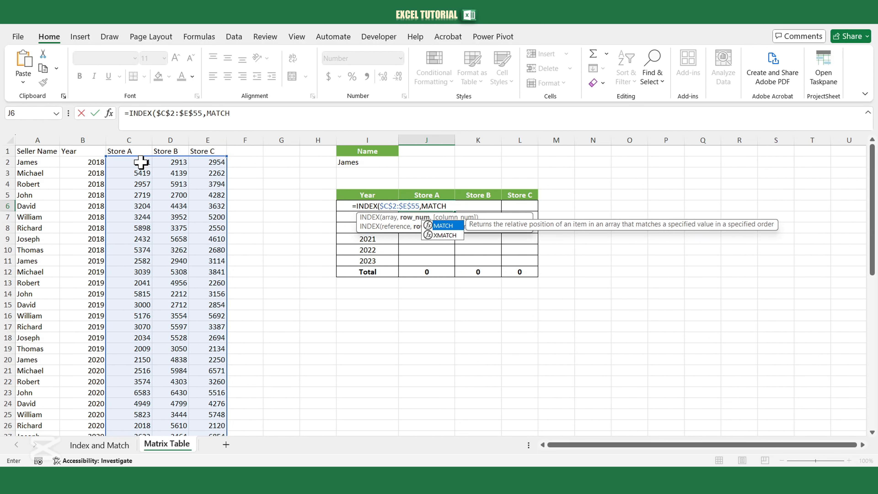
pyautogui.write('(')
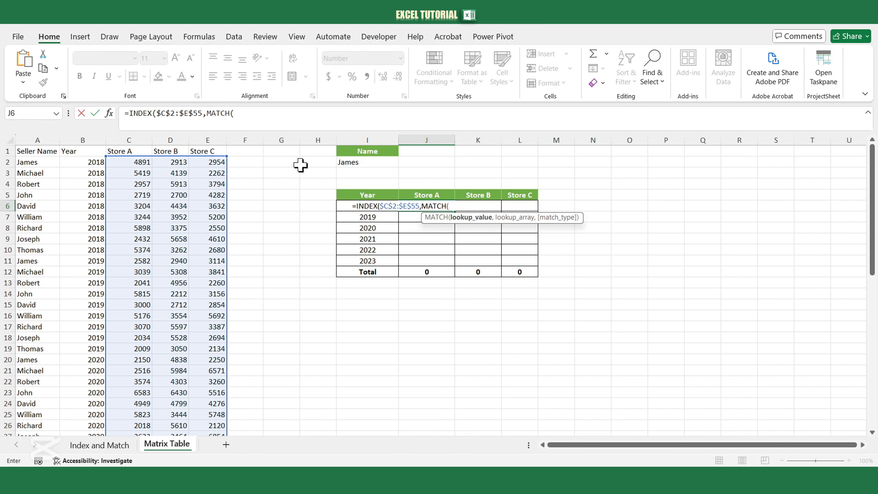
pyautogui.click(351, 163)
pyautogui.press('F4')
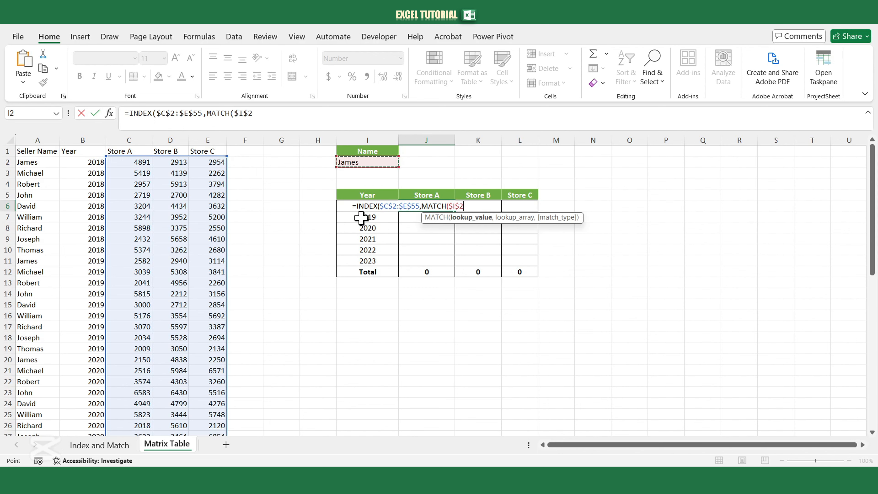
pyautogui.write('&')
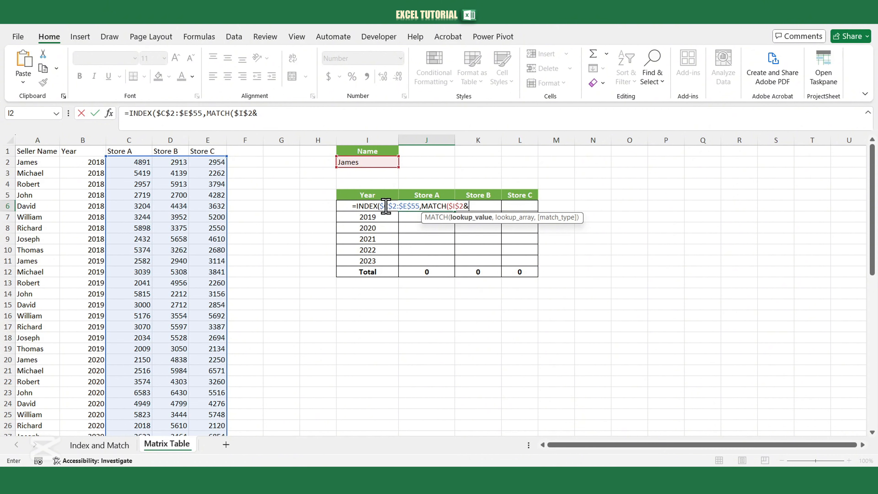
pyautogui.click(375, 217)
pyautogui.press('Up')
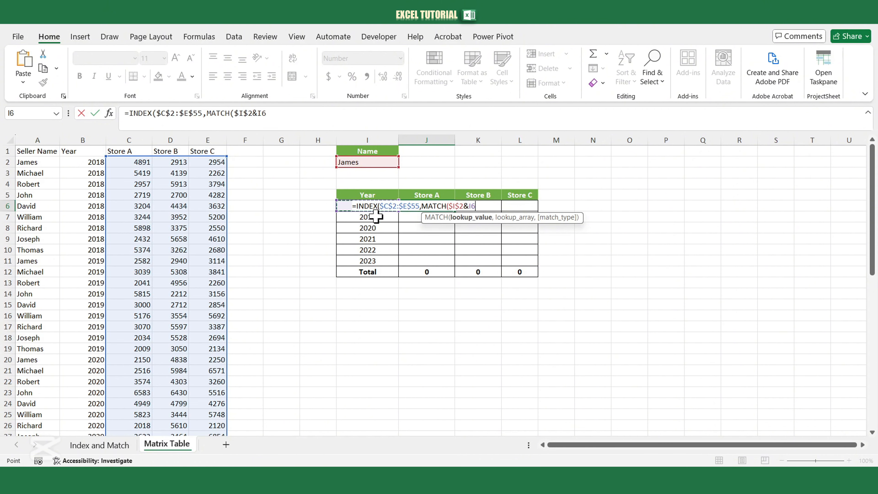
pyautogui.press('F4')
pyautogui.press('F4')
pyautogui.press('F4')
pyautogui.write(',')
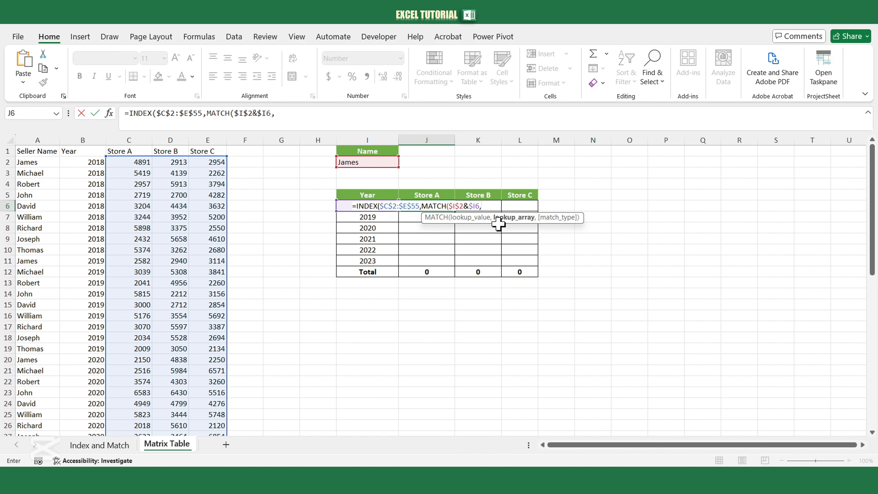
# Complete the row MATCH in J6 with lookup array $A$2:$A$55&$B$2:$B$55 and match type 0.
pyautogui.click(53, 162)
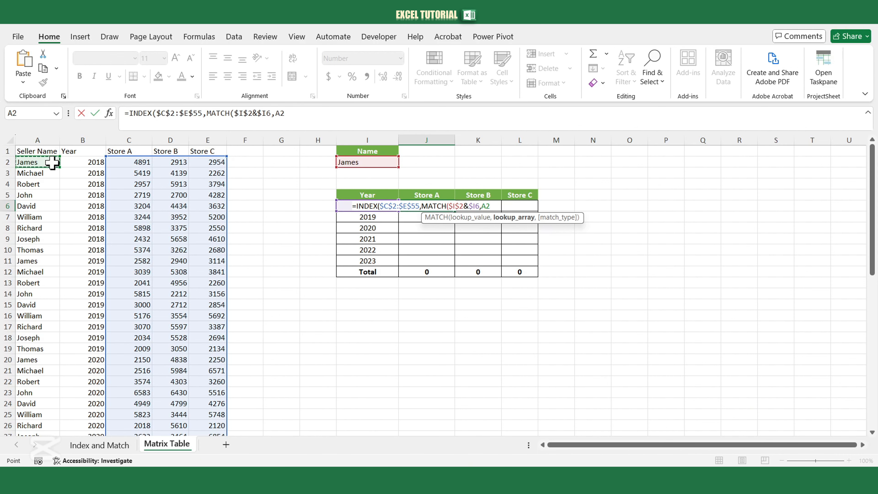
pyautogui.hotkey('ctrl', 'shift', 'Down')
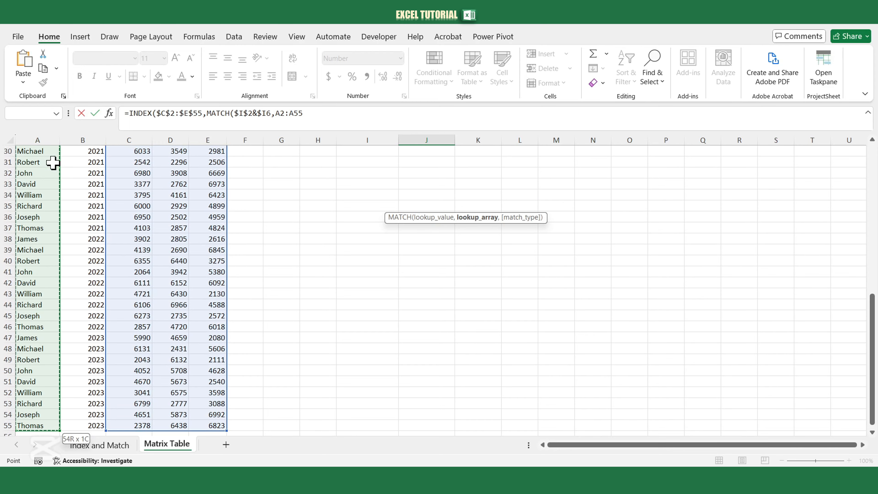
pyautogui.press('F4')
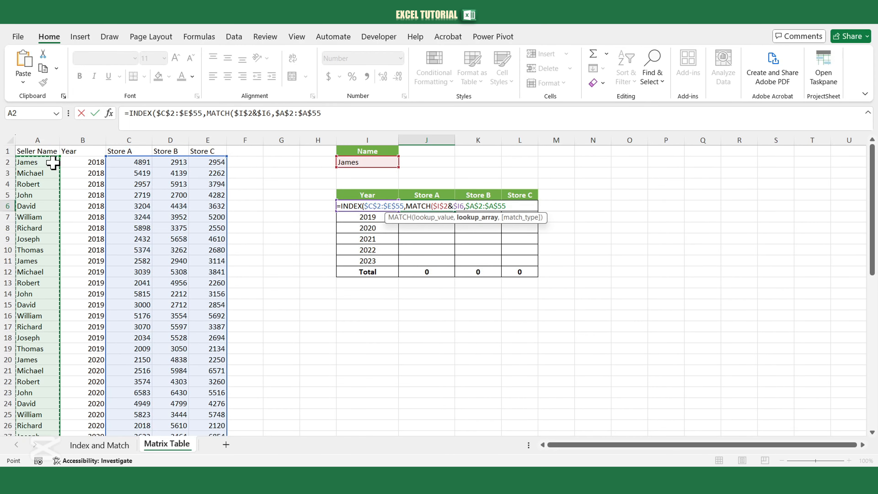
pyautogui.write('&')
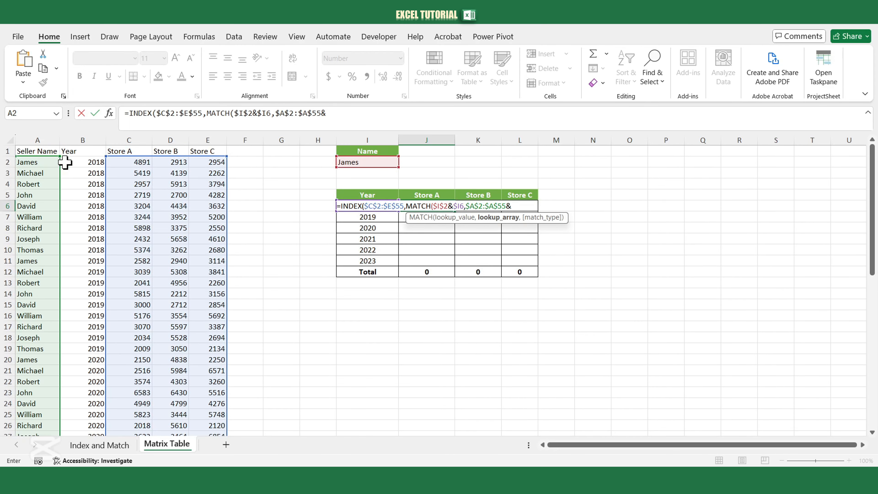
pyautogui.click(65, 162)
pyautogui.hotkey('ctrl', 'shift', 'Down')
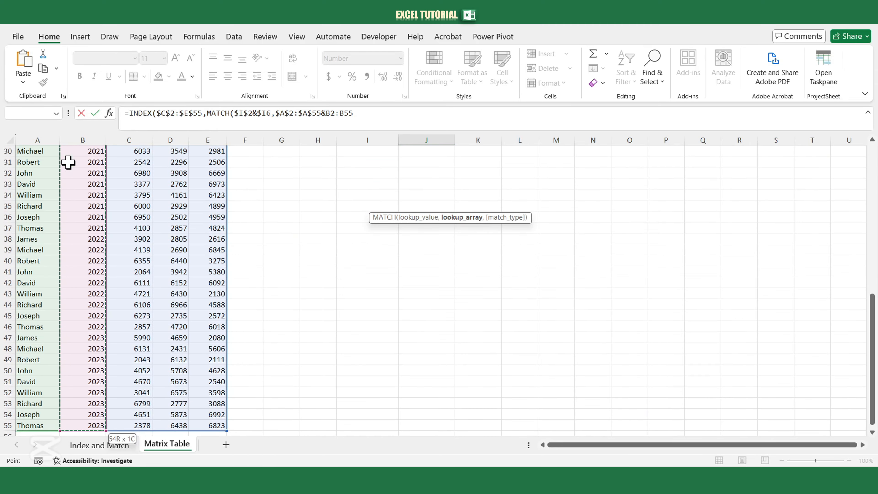
pyautogui.press('F4')
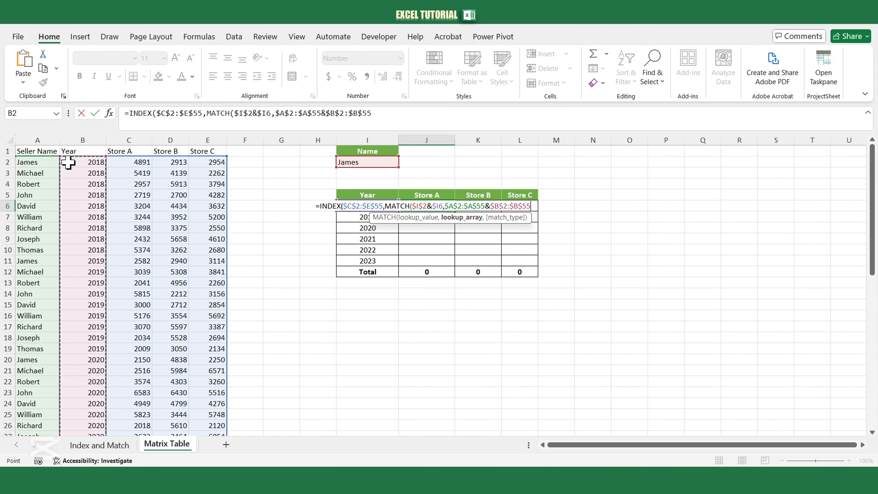
pyautogui.write(',')
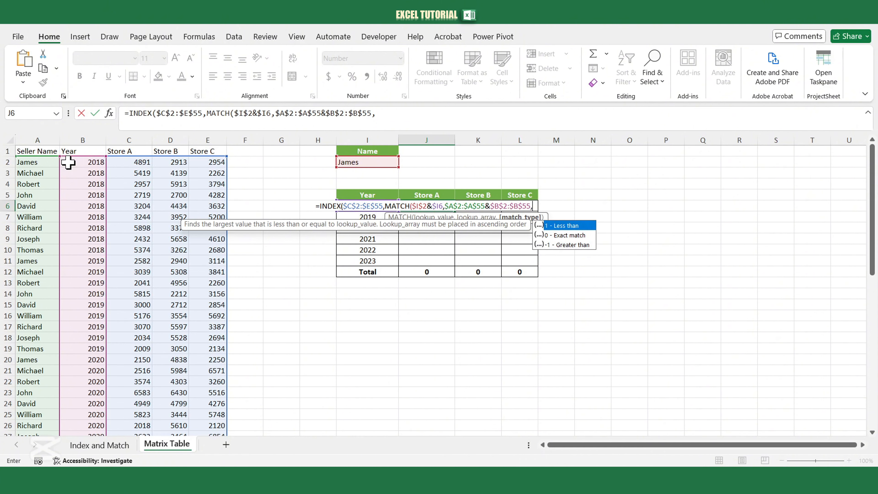
pyautogui.write('0)')
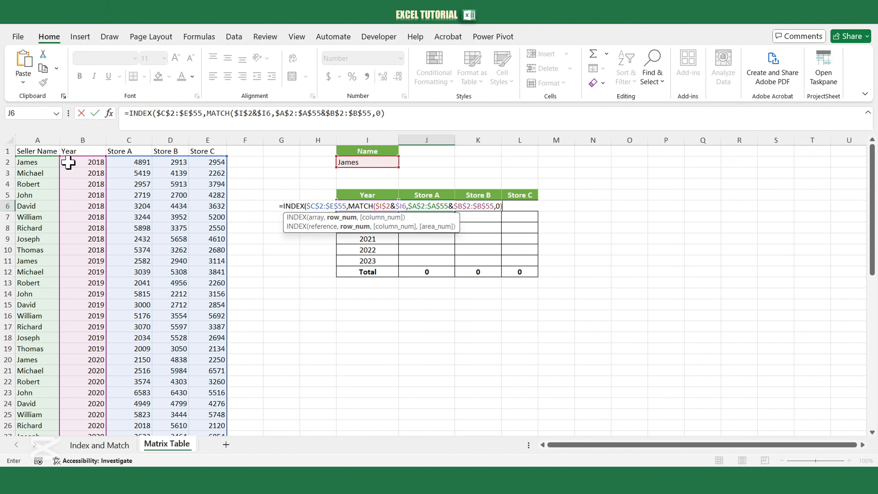
# Add MATCH(J$5,$C$1:$E$1,0) as the column number in the J6 formula and commit the formula.
pyautogui.write(',')
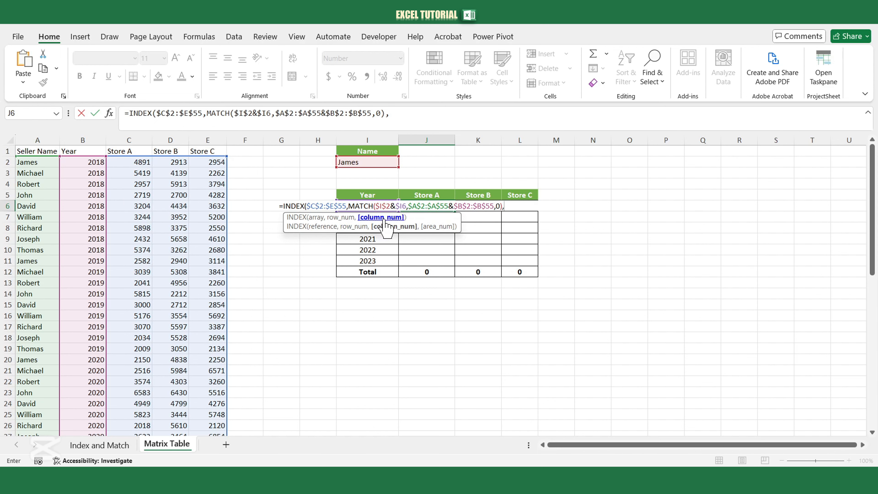
pyautogui.write('MATCH(')
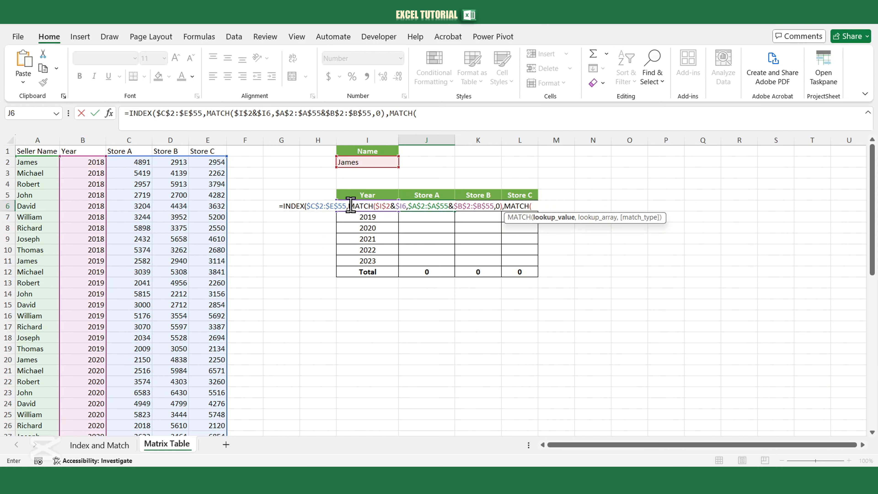
pyautogui.click(419, 195)
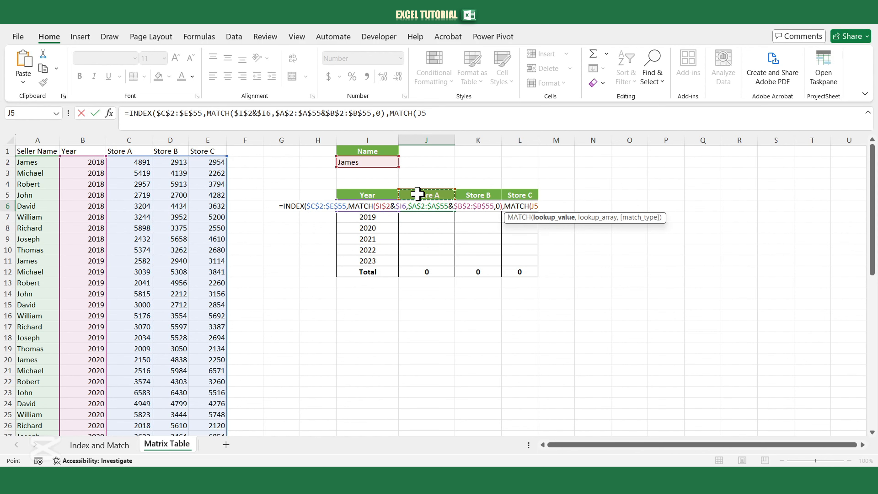
pyautogui.press('F4')
pyautogui.write(',')
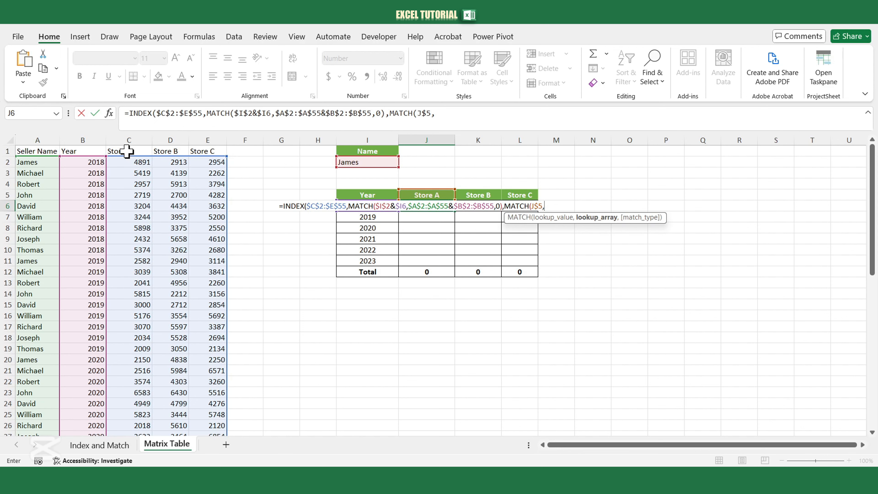
pyautogui.moveTo(119, 150); pyautogui.dragTo(217, 151)
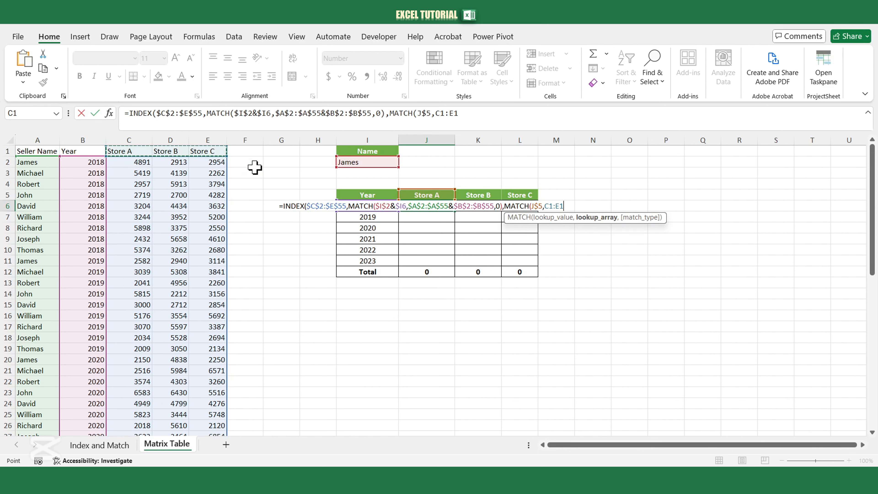
pyautogui.press('F4')
pyautogui.write(',0)')
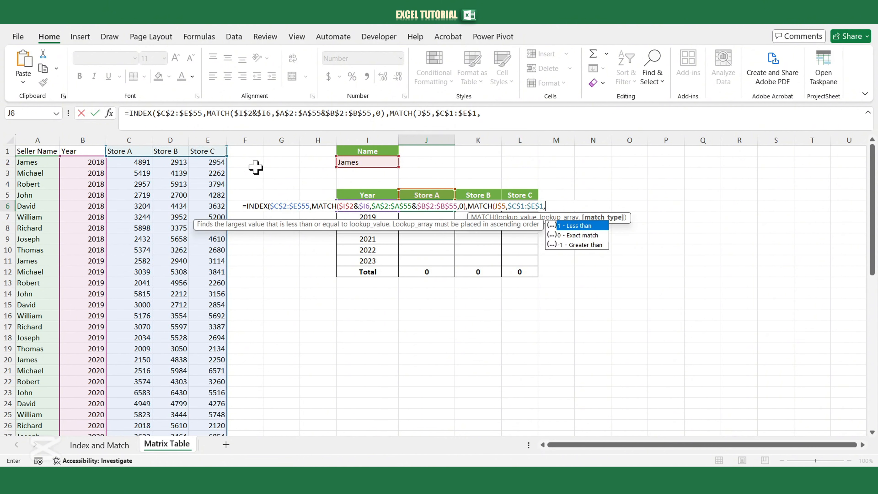
pyautogui.write(')')
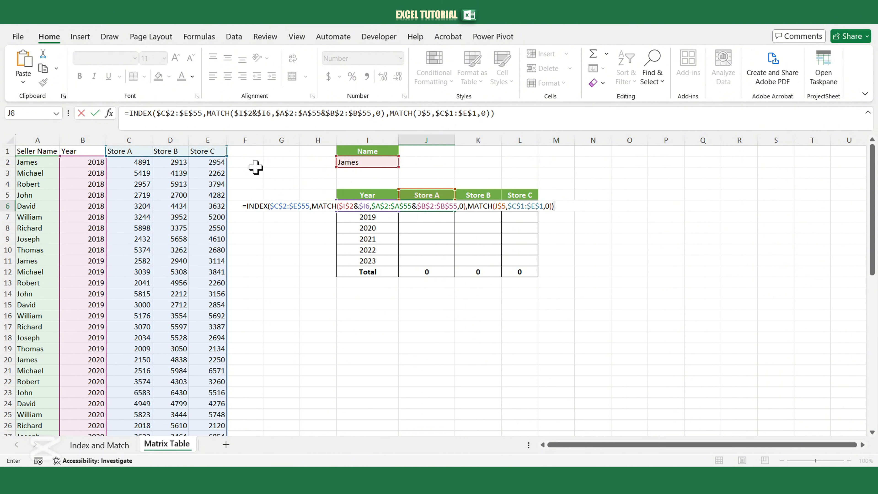
pyautogui.press('Return')
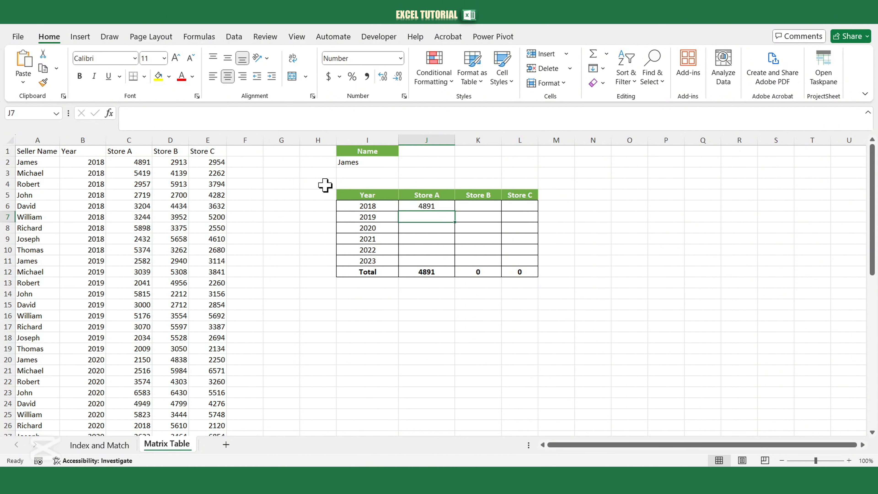
# Fill the J6 formula across the Store A to Store C columns for 2018 to 2023, through L11.
pyautogui.click(414, 206)
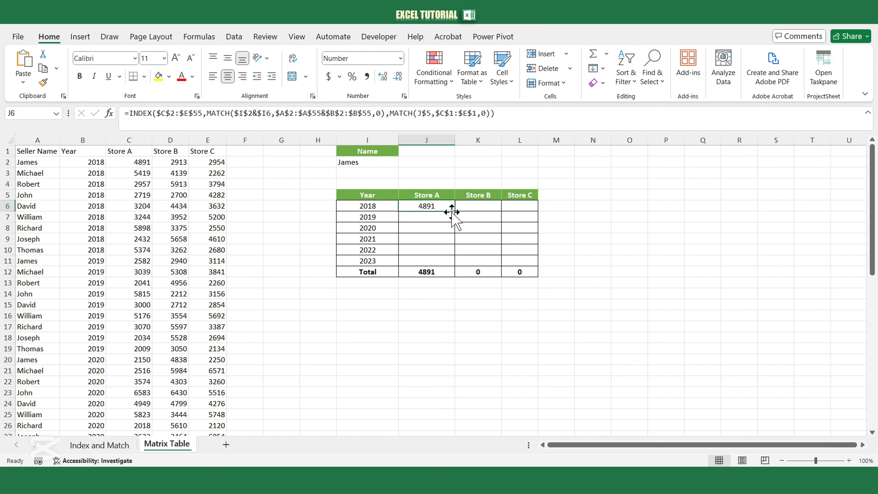
pyautogui.moveTo(457, 212); pyautogui.dragTo(534, 261)
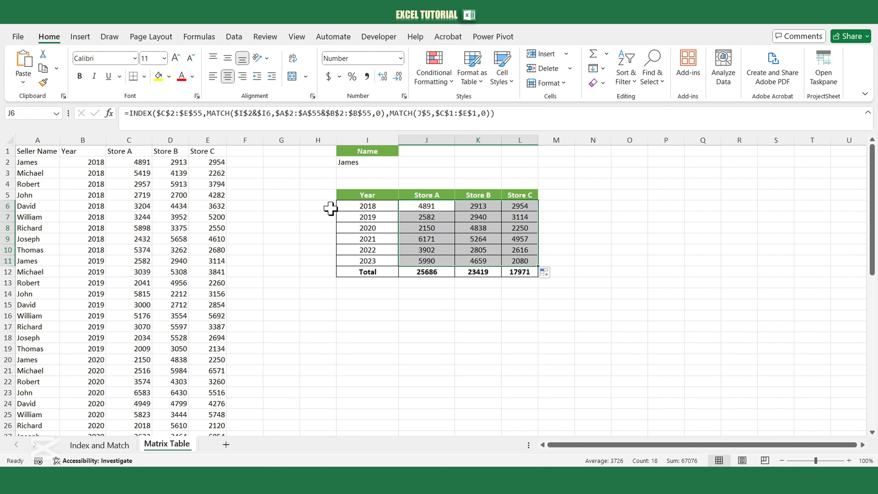
pyautogui.click(414, 209)
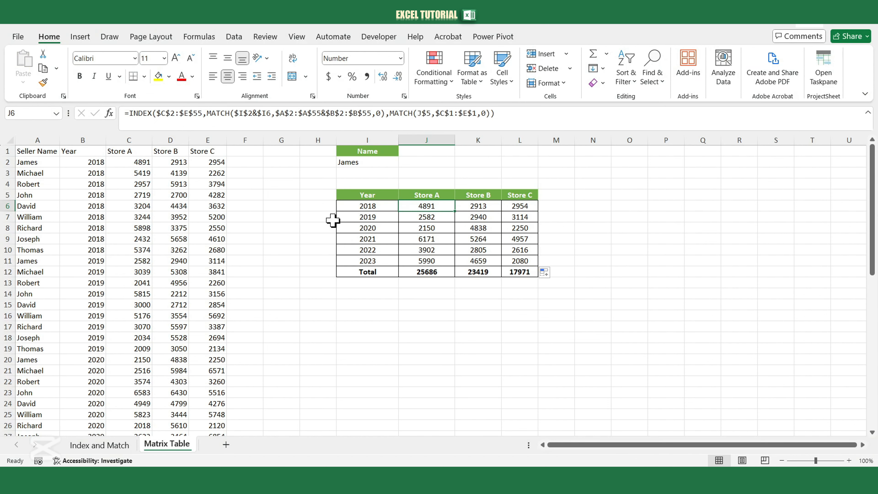
# Test the matrix lookup by changing the seller name in I2 to the second list entry and finally the third.
pyautogui.click(356, 164)
pyautogui.click(403, 162)
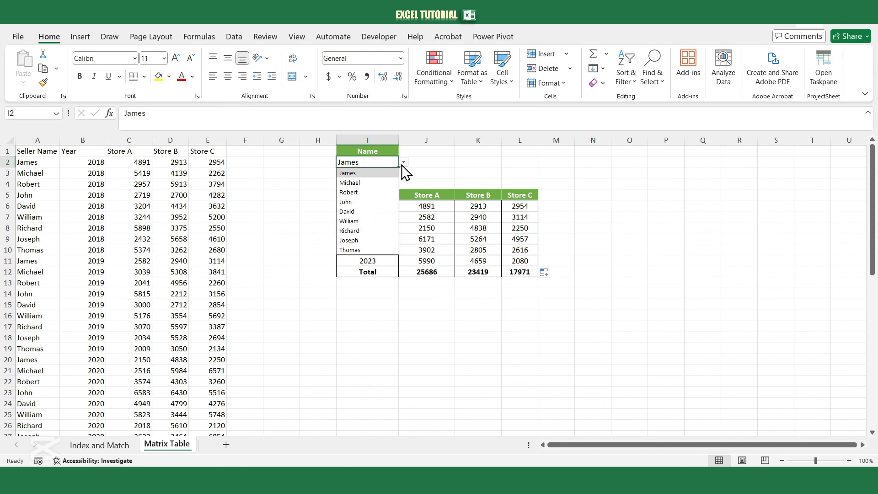
pyautogui.click(394, 182)
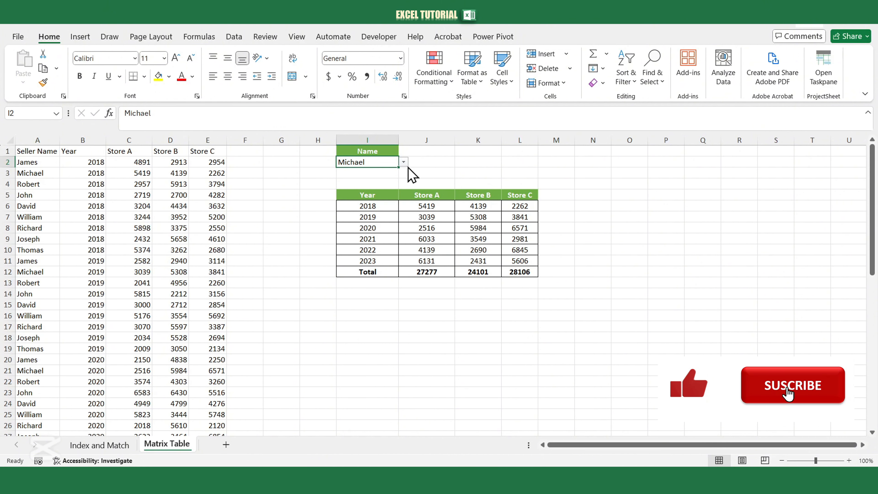
pyautogui.click(403, 163)
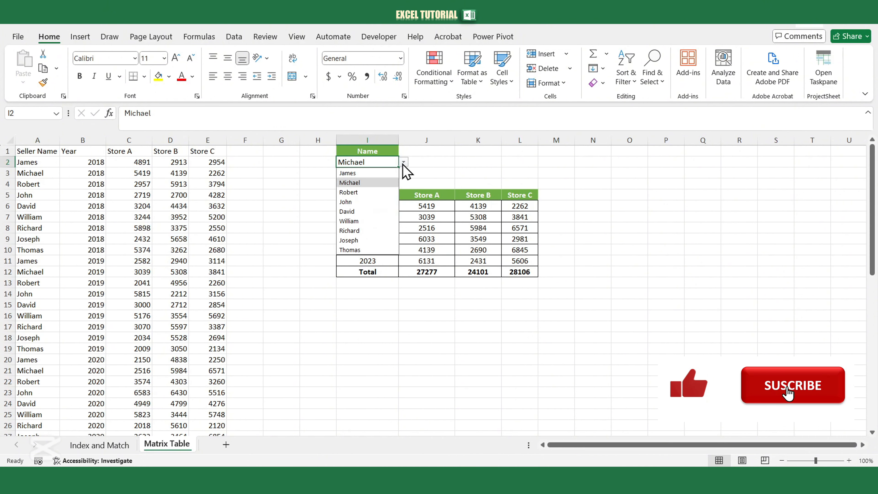
pyautogui.click(387, 192)
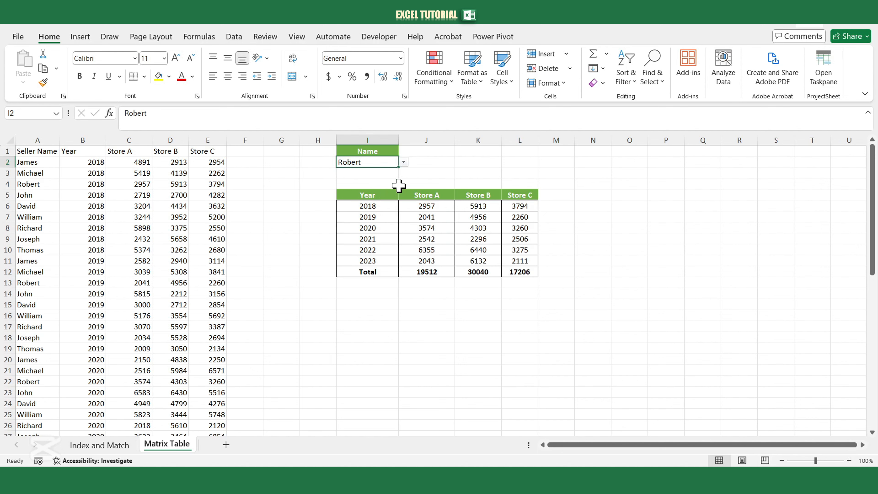